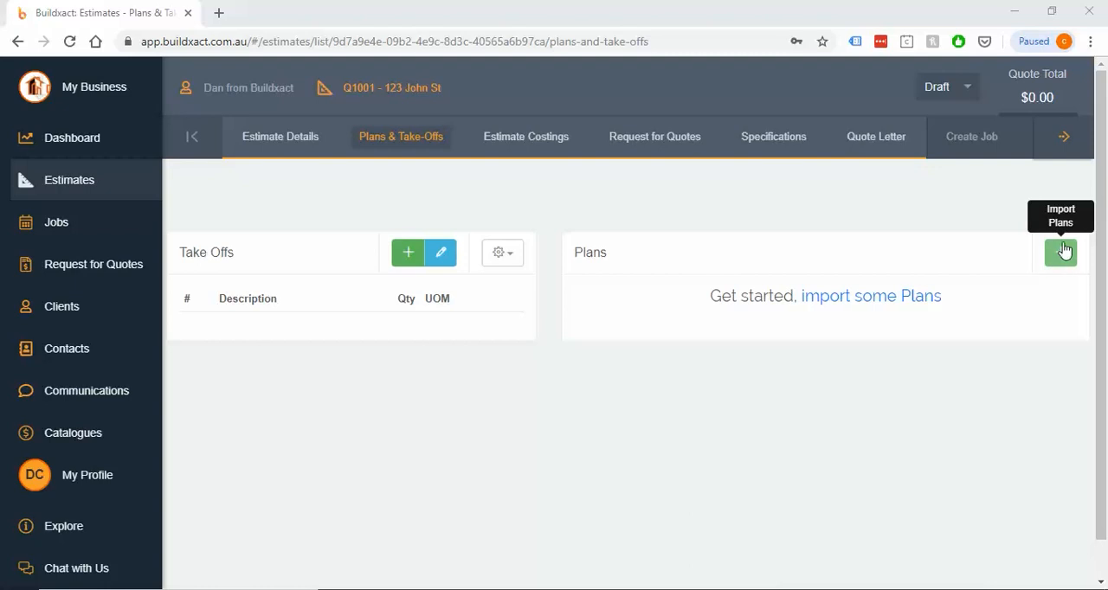
Start a PDF plan import for the estimate and select Plans - METRIC in the Downloads folder
click(1066, 258)
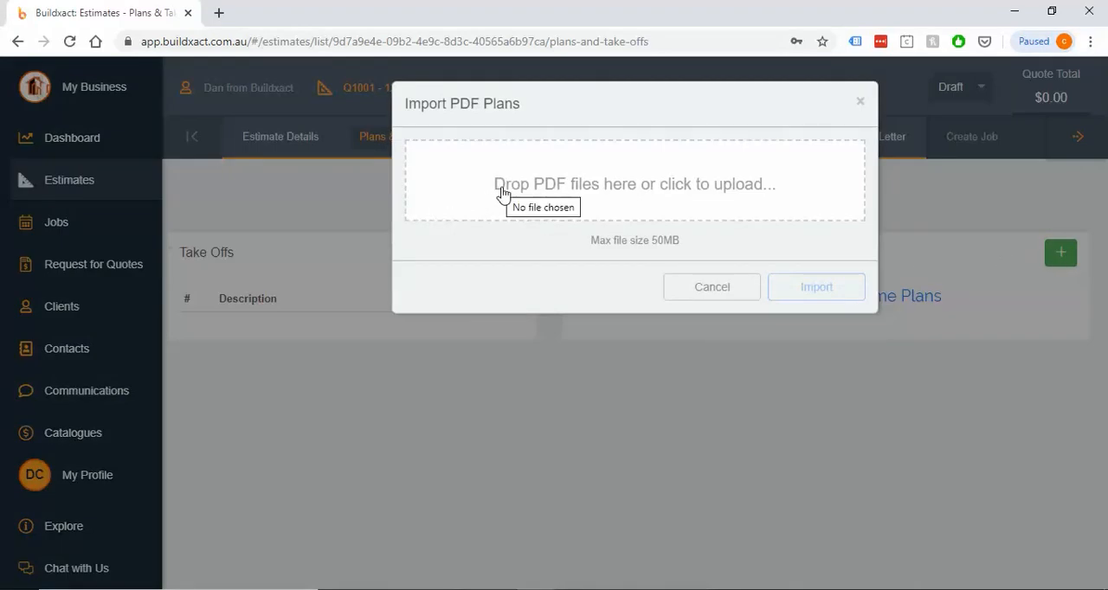
click(606, 196)
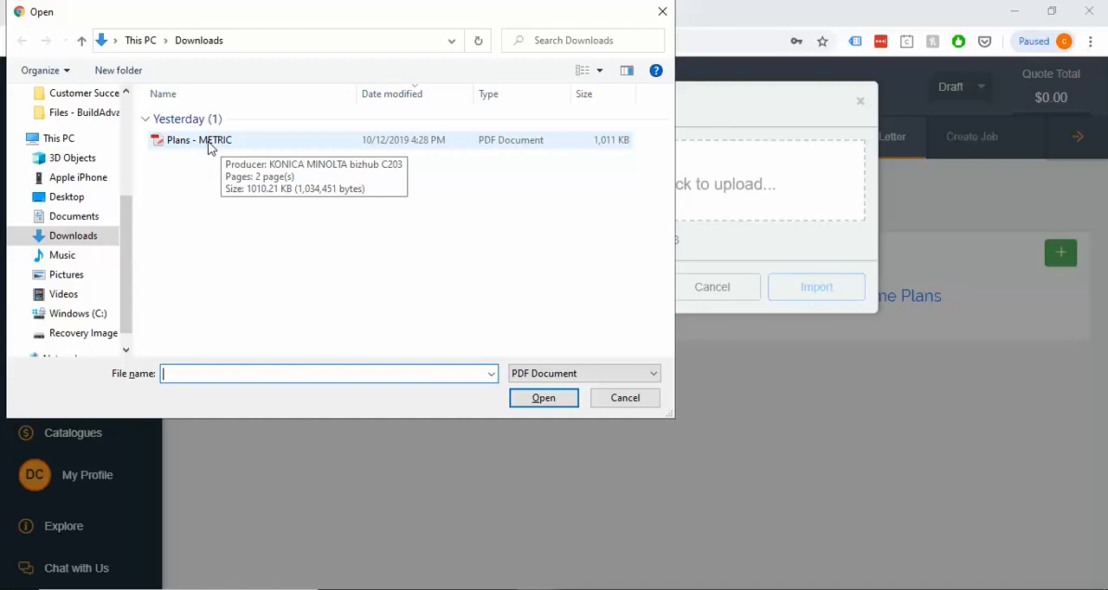
click(208, 142)
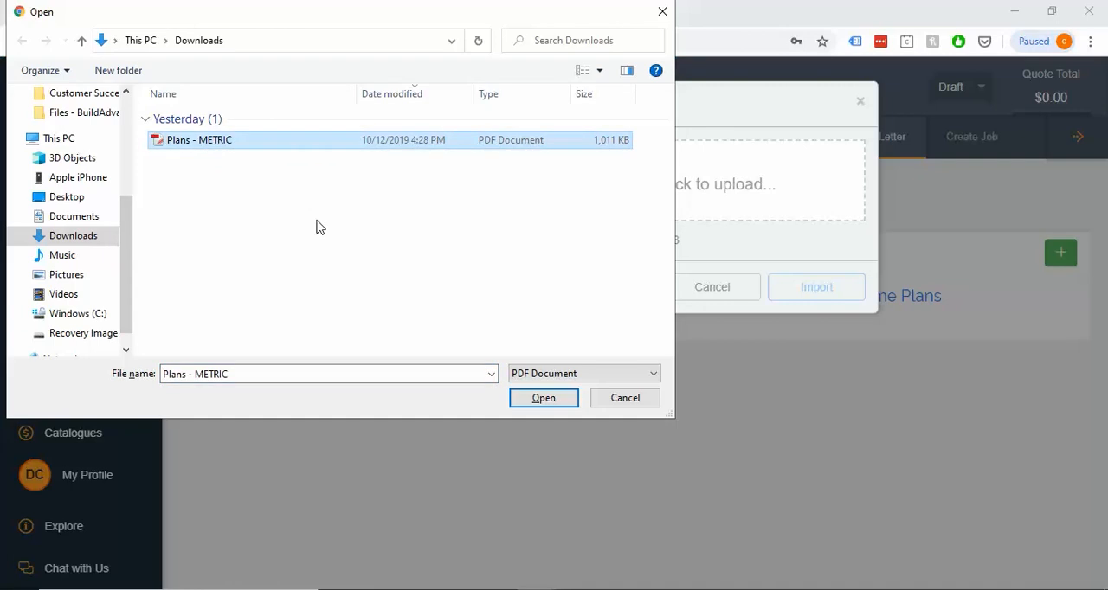
Make two copies of Plans - METRIC in the Downloads folder and select all three PDFs
key(ctrl+c)
key(ctrl+v)
key(ctrl+v)
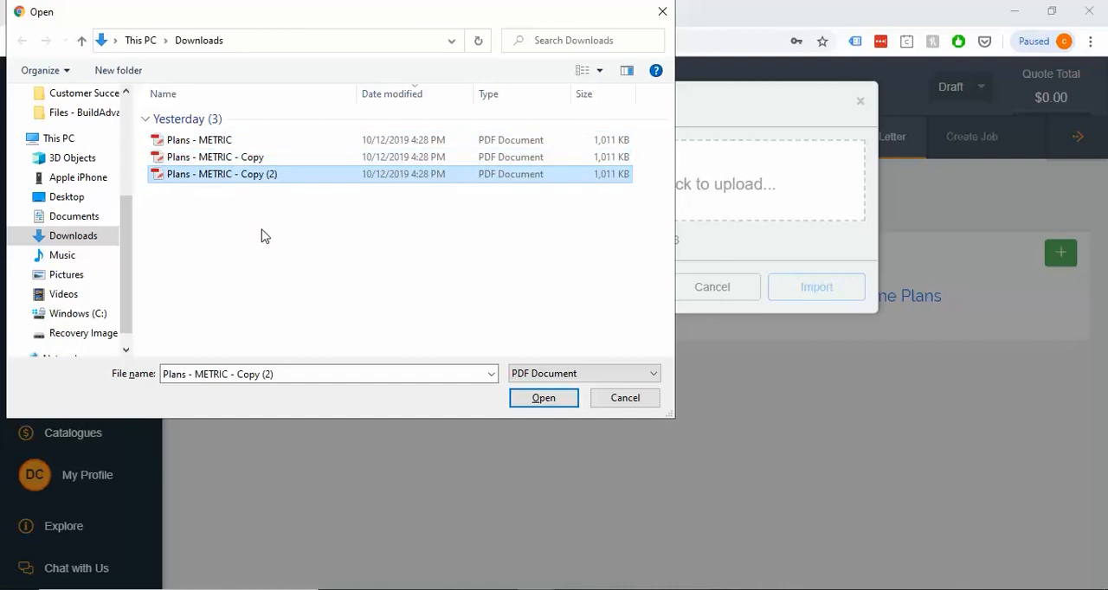
drag(261, 236, 198, 138)
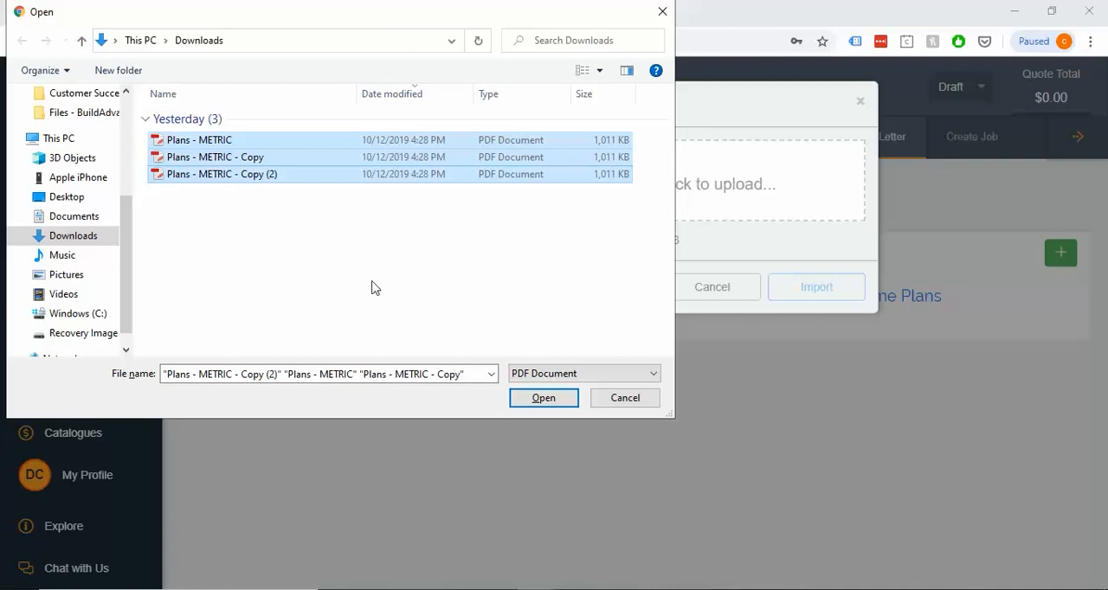
Choose only Plans - METRIC for upload and import it without the high-quality option
click(541, 400)
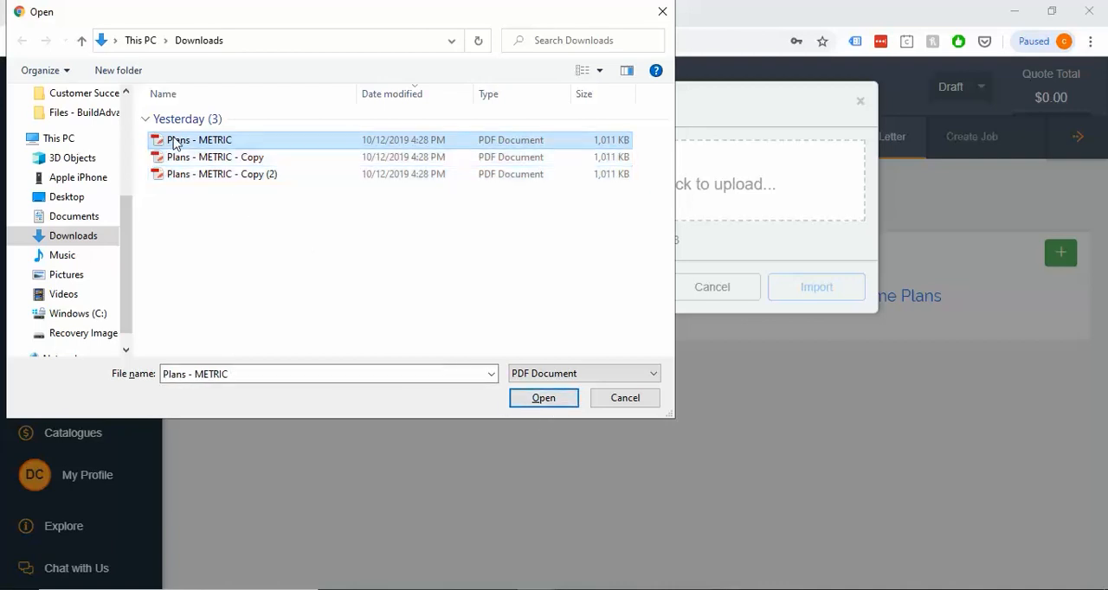
click(539, 402)
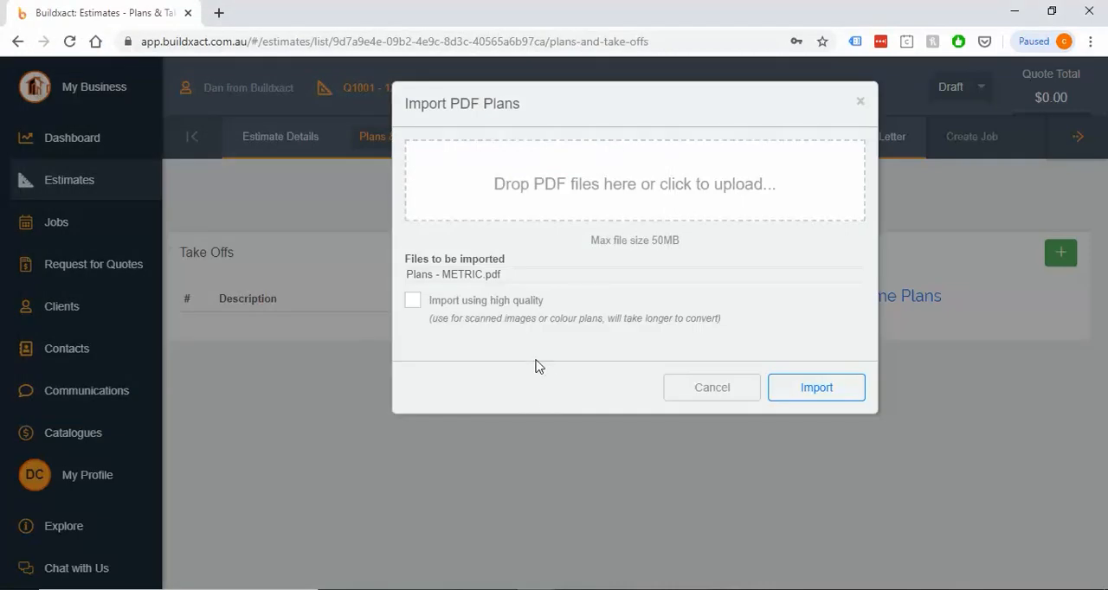
drag(407, 274, 513, 278)
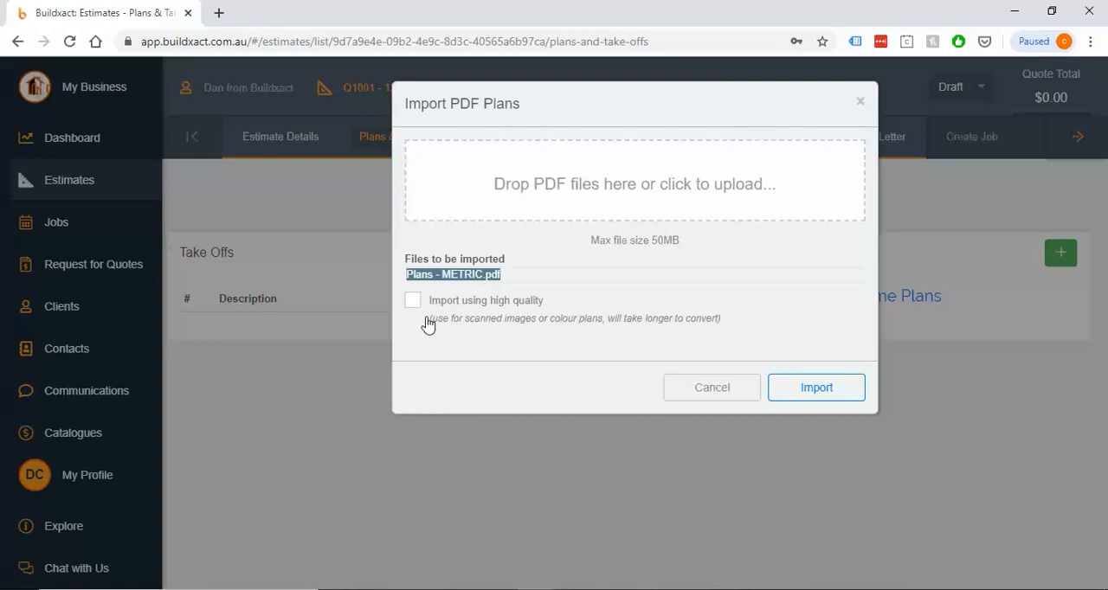
drag(429, 303, 550, 309)
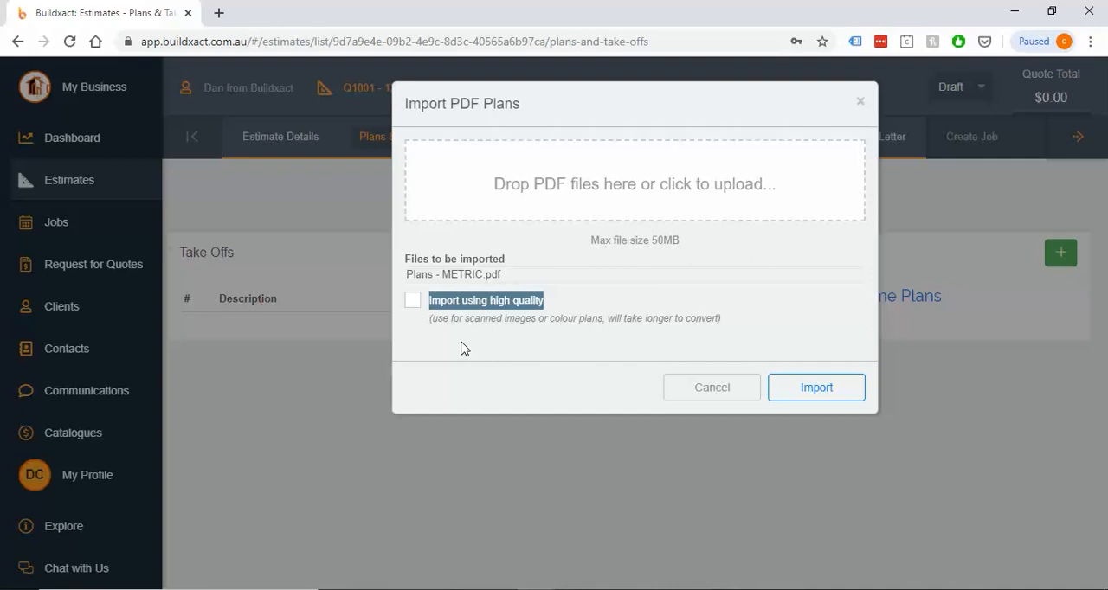
drag(550, 325, 601, 329)
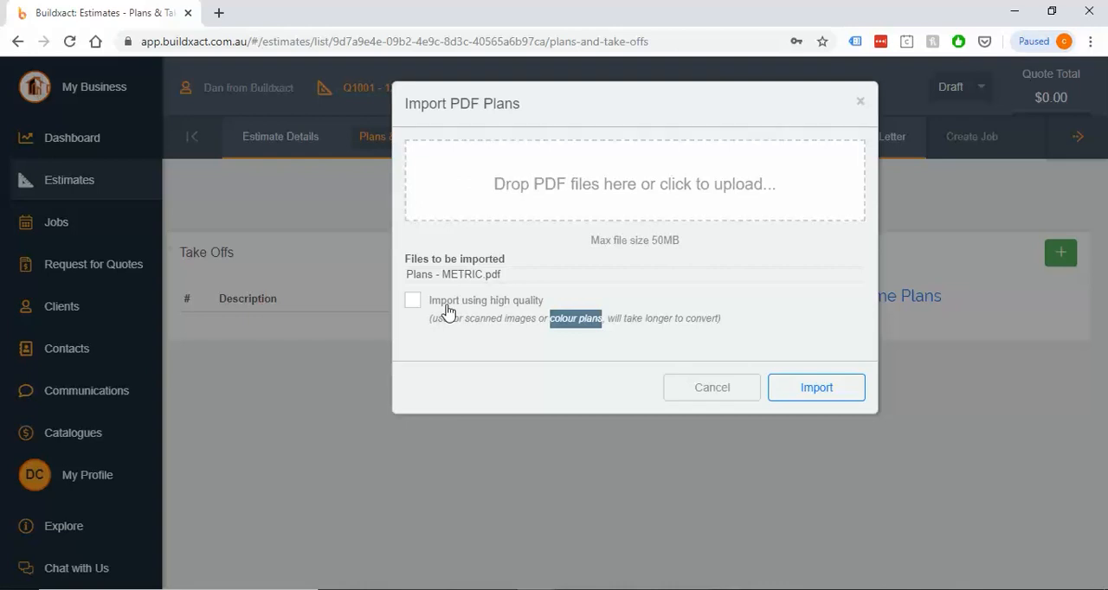
click(487, 349)
drag(744, 324, 421, 324)
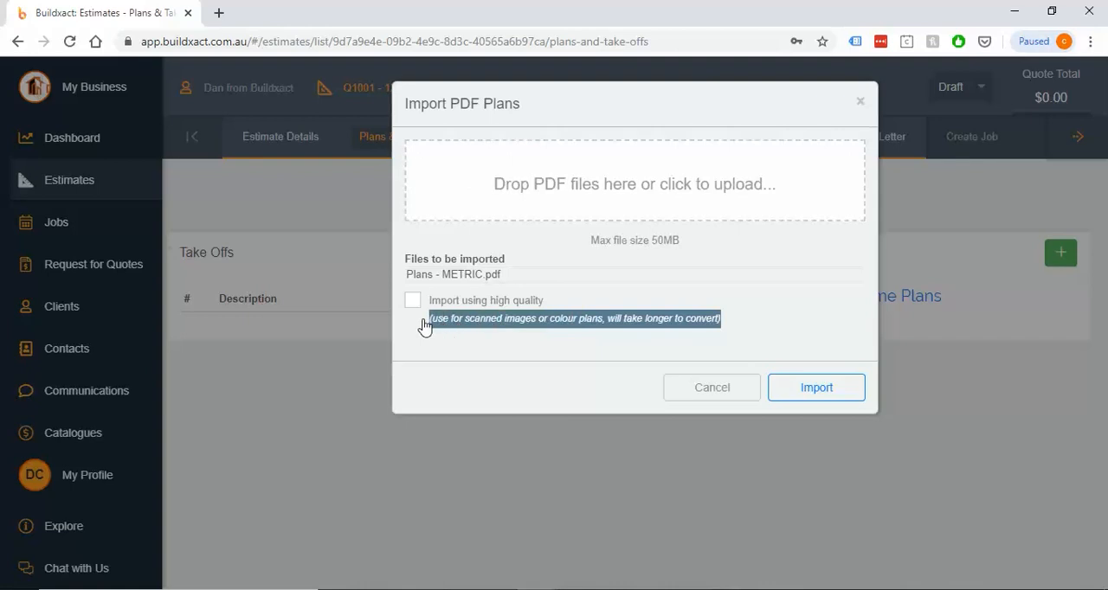
click(536, 345)
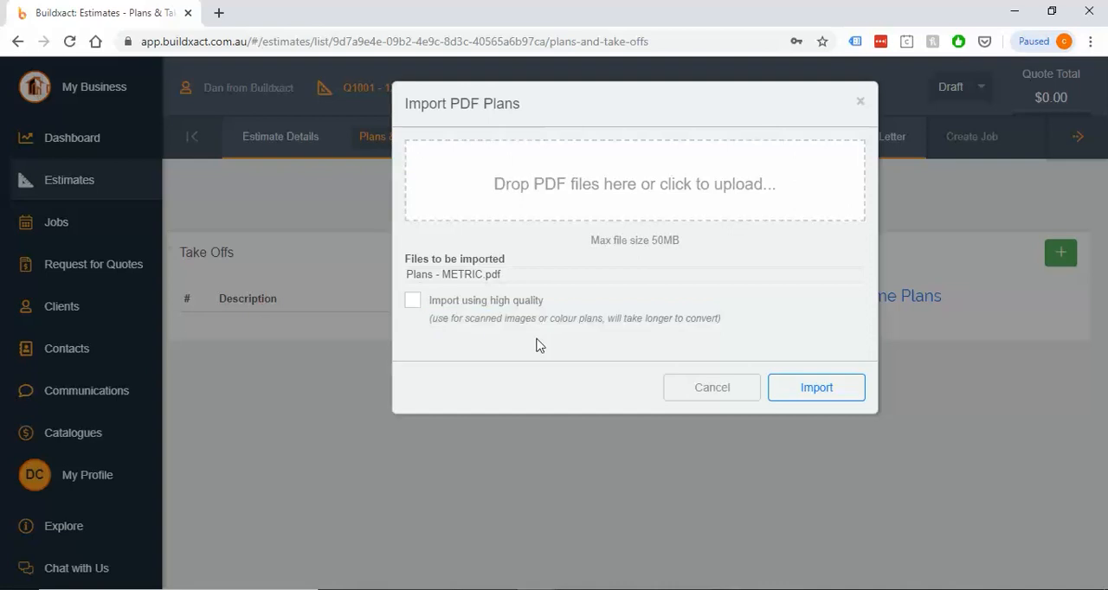
click(796, 387)
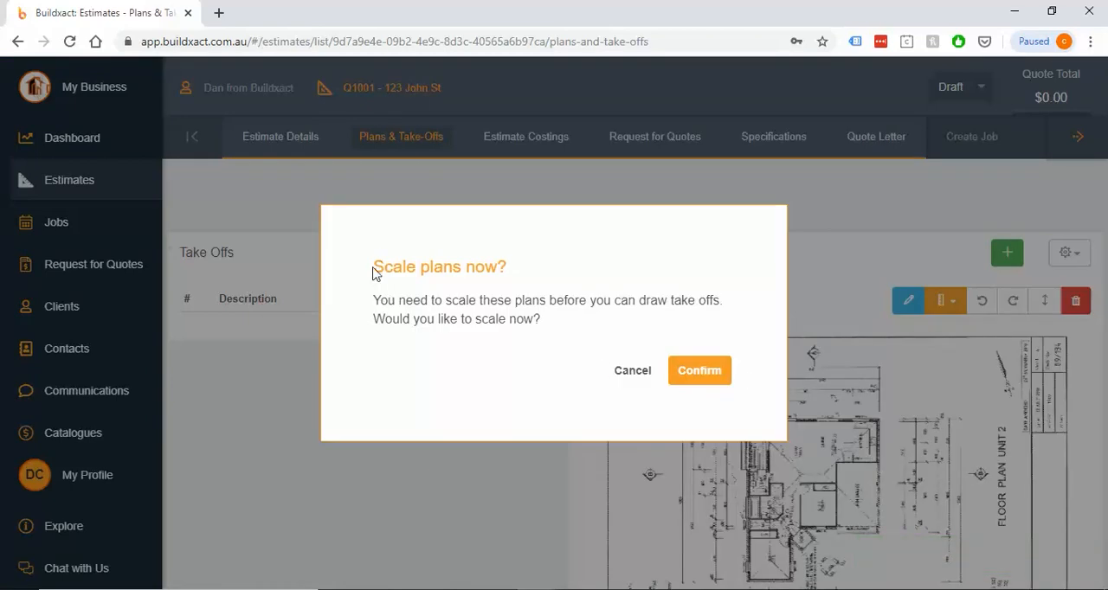
Decline scaling the plans immediately and rotate the page 1 plan clockwise
drag(371, 270, 531, 277)
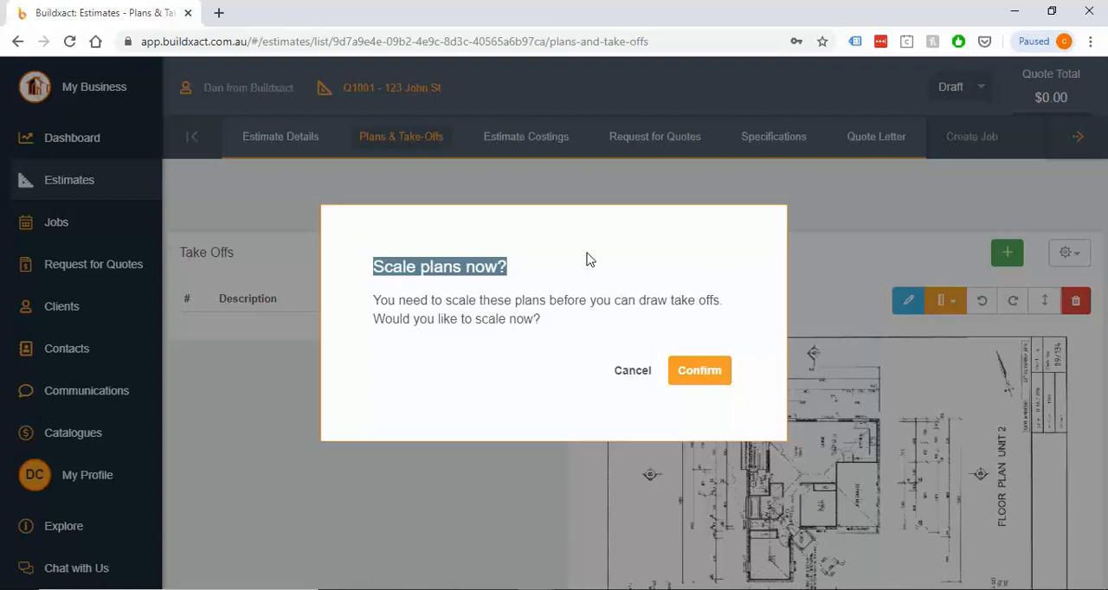
click(633, 372)
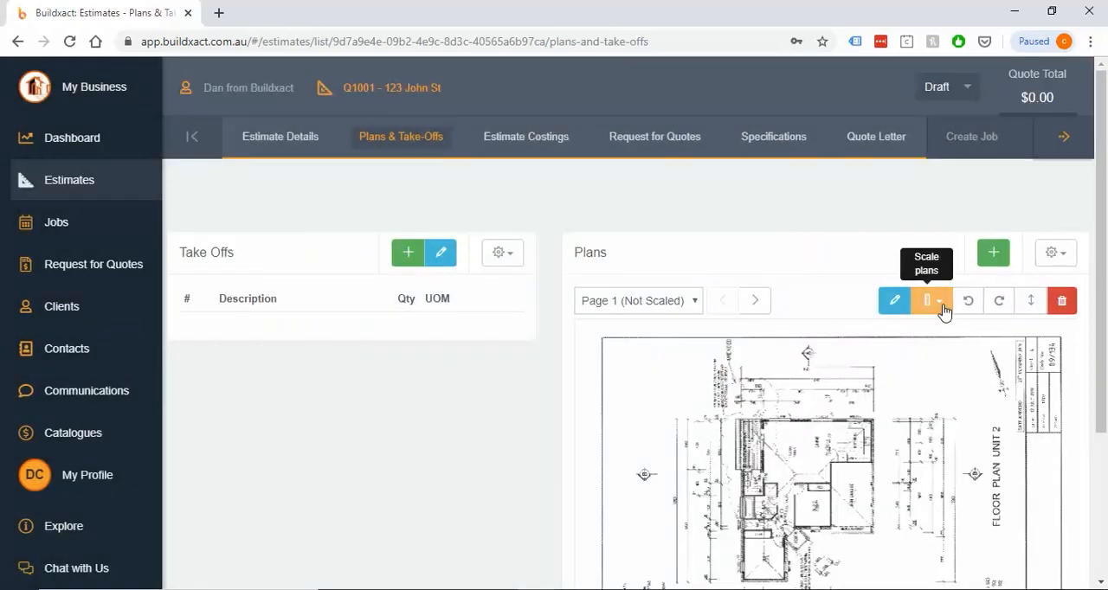
click(998, 306)
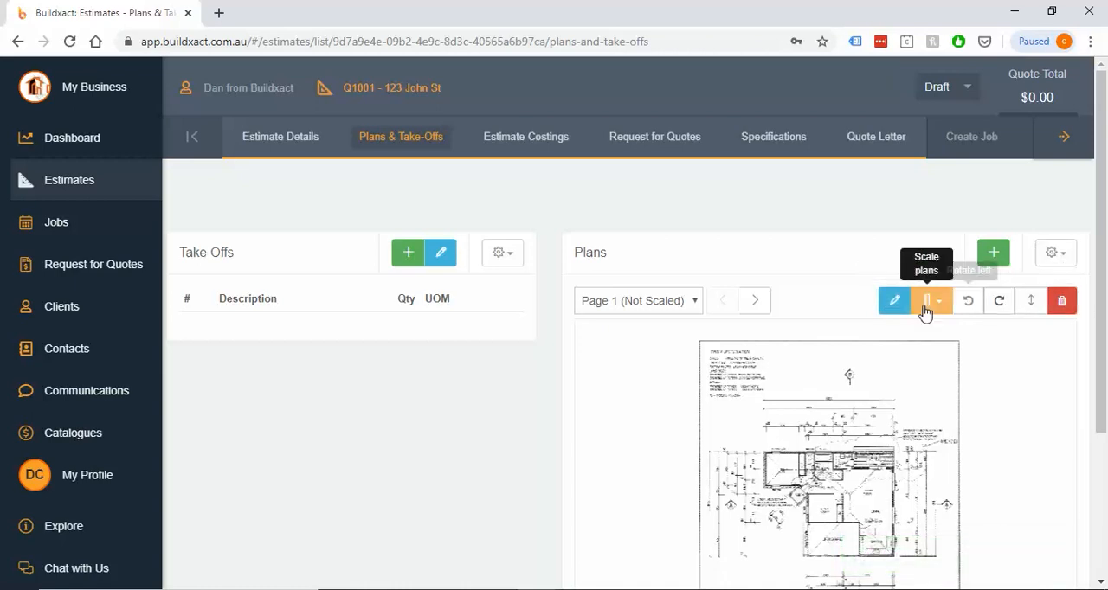
Rename the Page 1 plan as Floor plan and save the name
click(894, 301)
triple_click(667, 303)
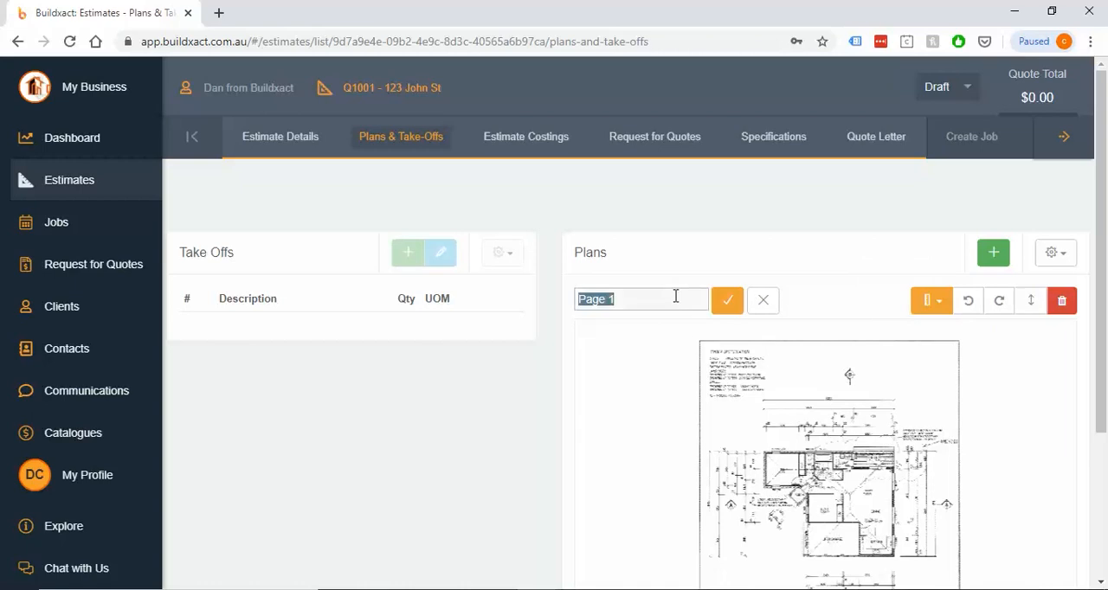
text(Floor plan)
click(727, 301)
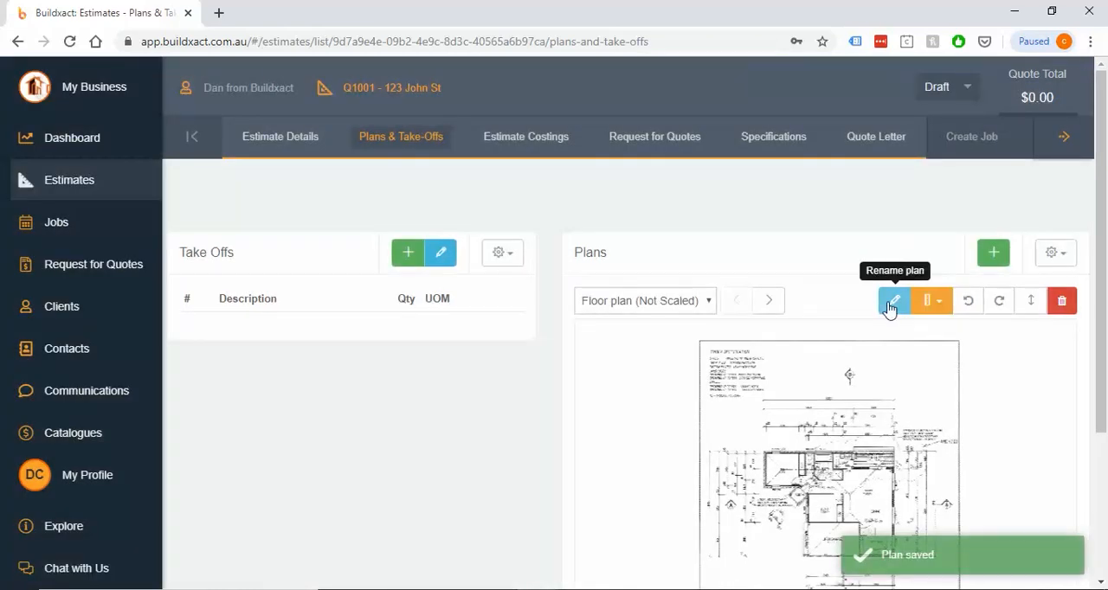
Switch to the Page 2 plan, rename it as Elevation and save the name
click(701, 303)
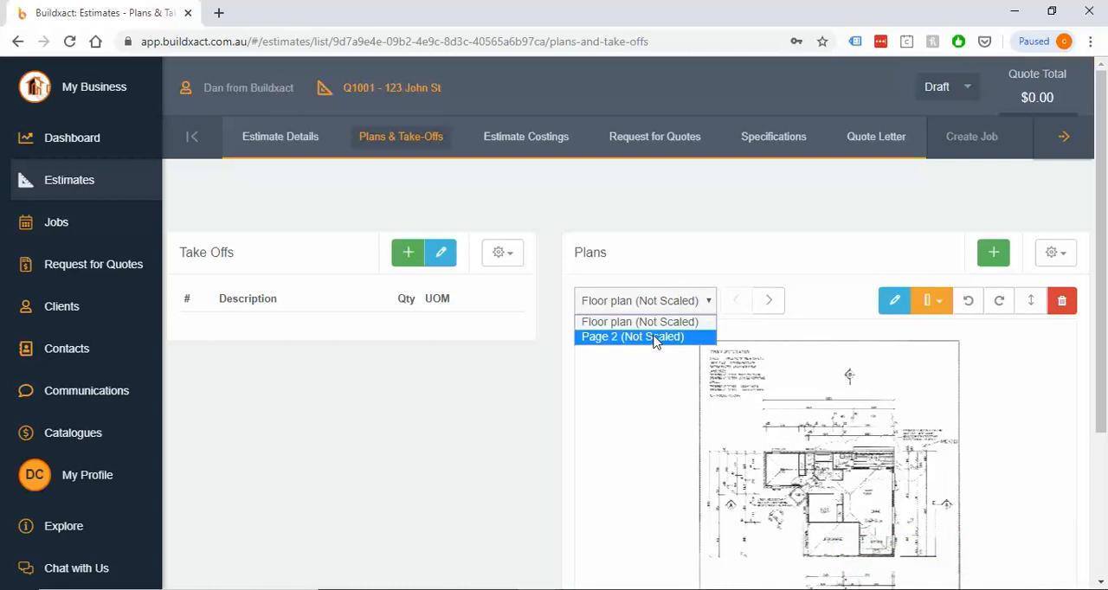
click(768, 305)
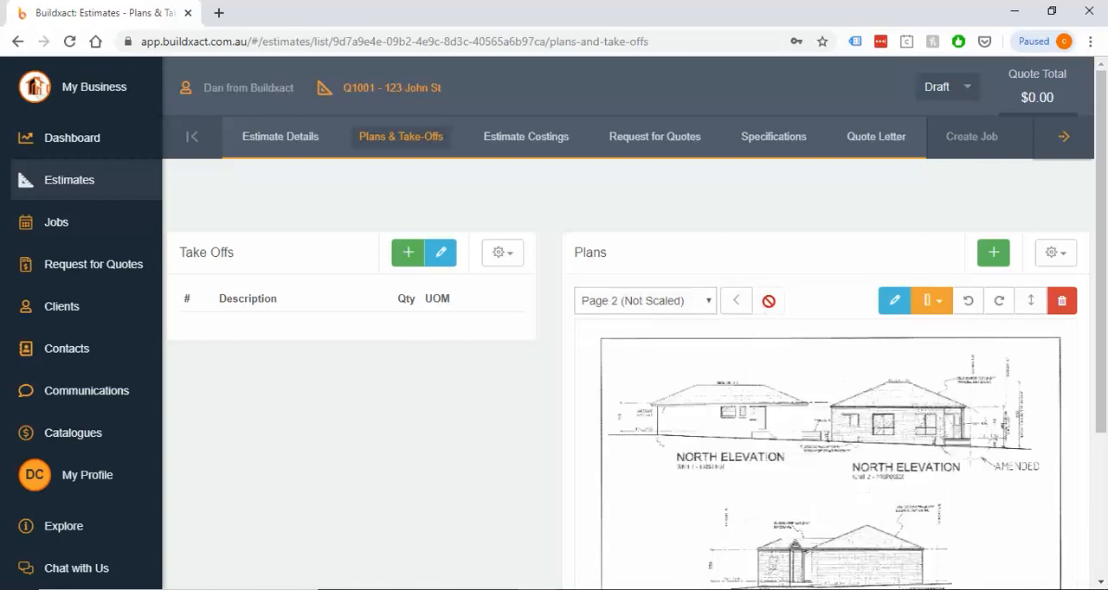
click(879, 301)
triple_click(640, 299)
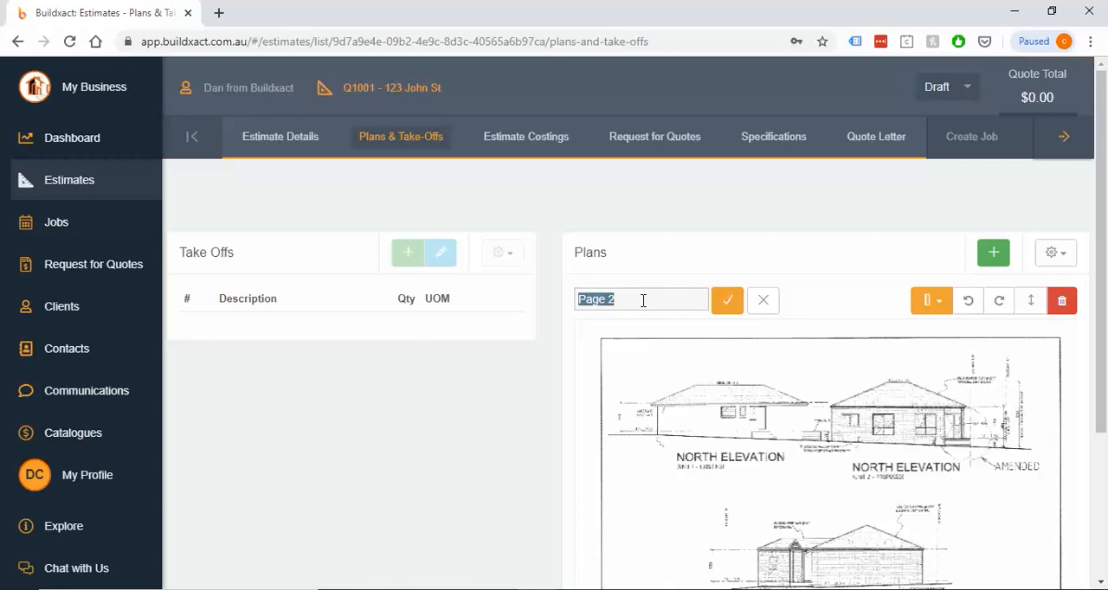
text(Elevation)
click(723, 303)
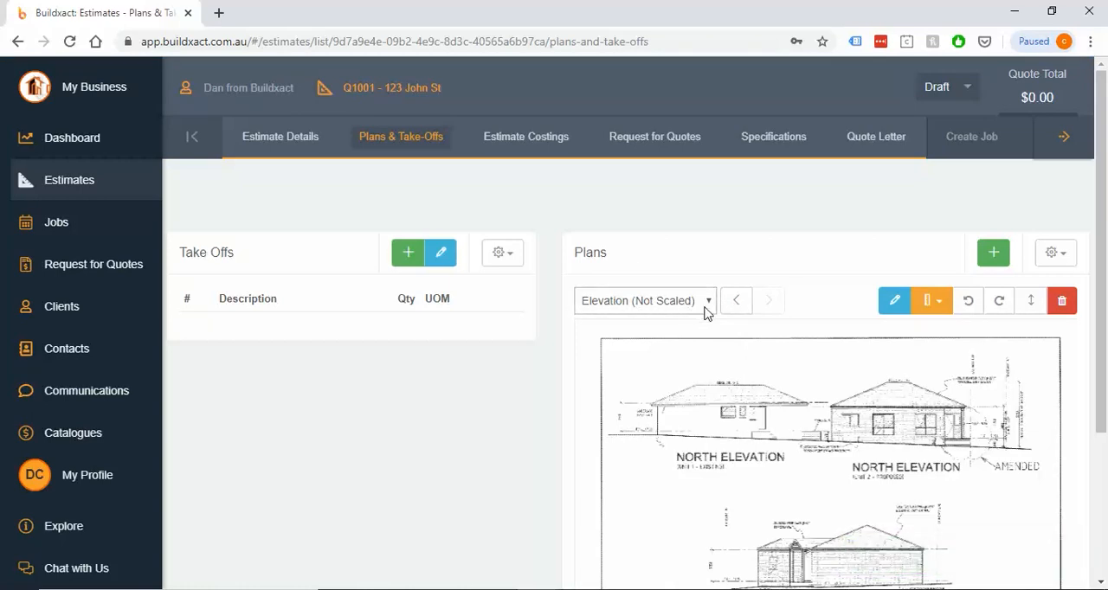
Start scaling all plans and draw the horizontal scale line along the floor plan's overall 13920 dimension, from end to end
click(932, 315)
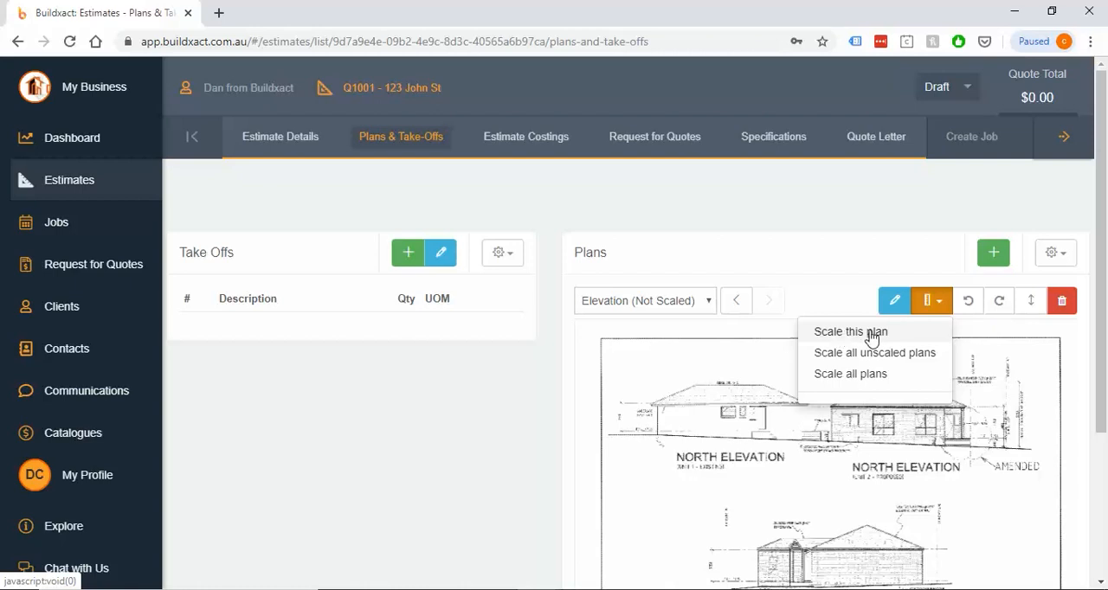
click(841, 382)
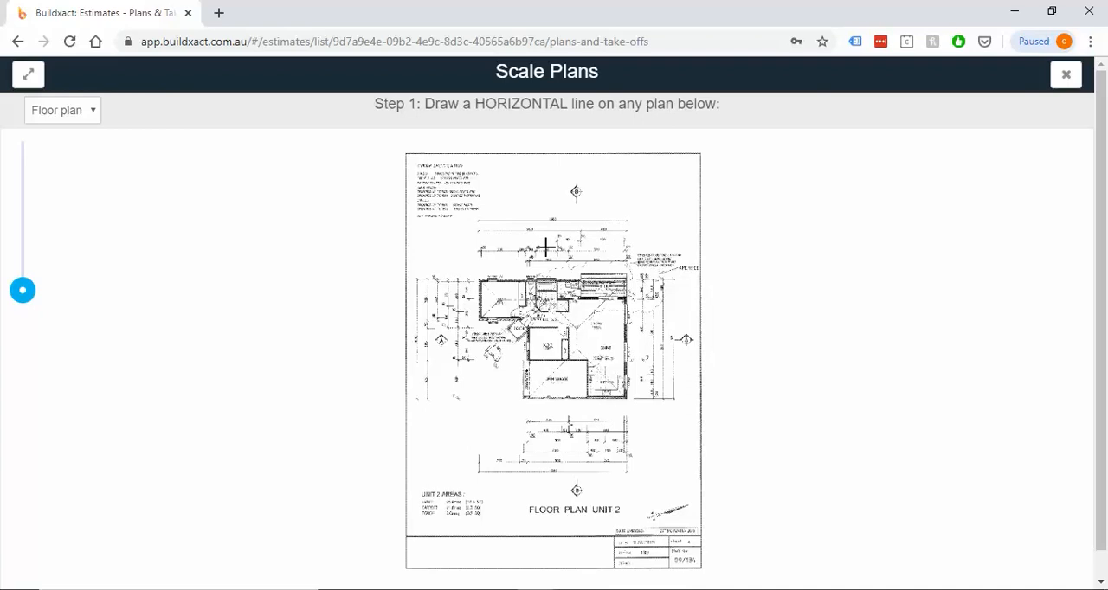
scroll(542, 244, up, 3)
scroll(543, 249, up, 3)
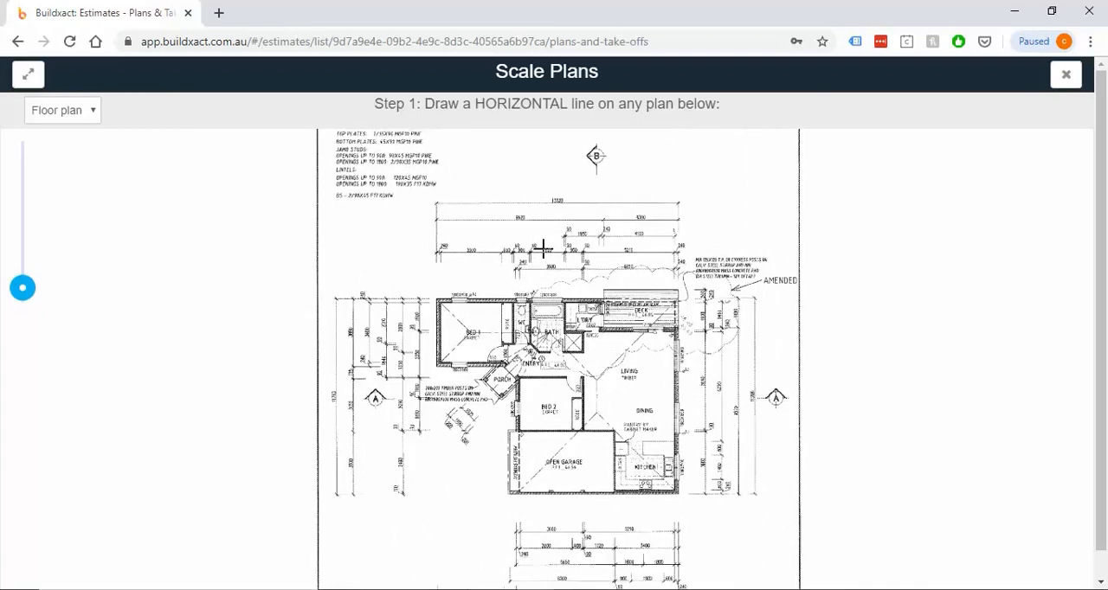
scroll(541, 258, down, 3)
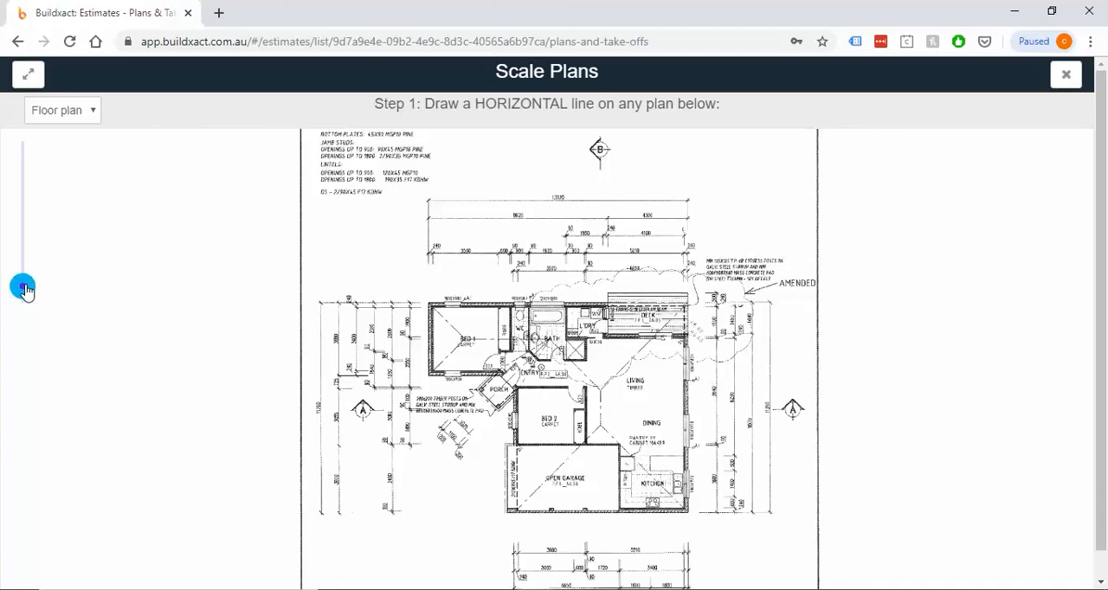
drag(23, 285, 24, 207)
scroll(295, 365, down, 2)
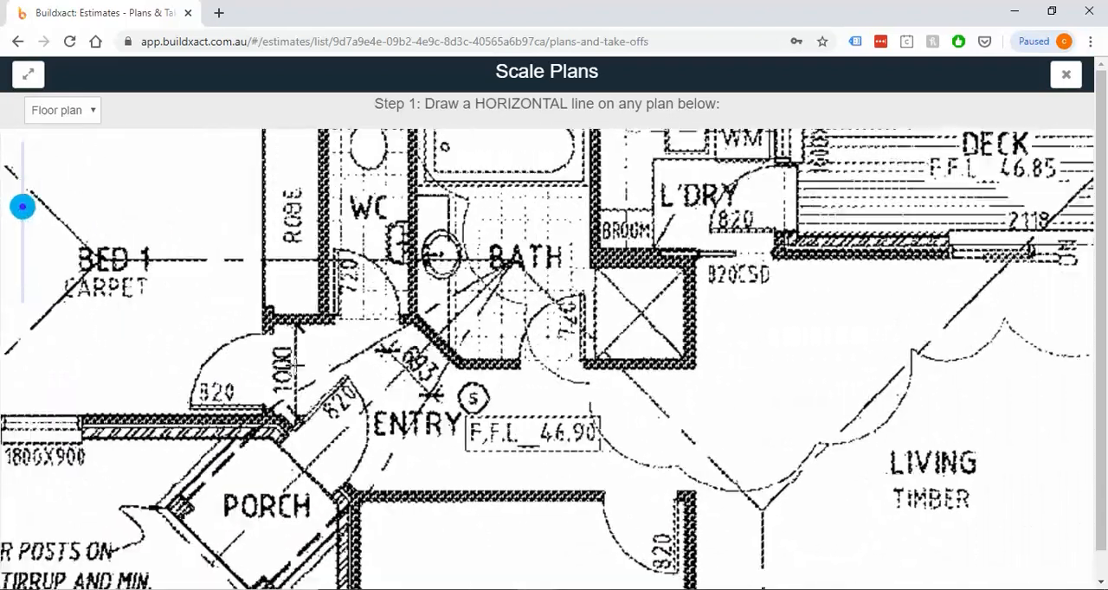
scroll(295, 365, down, 1)
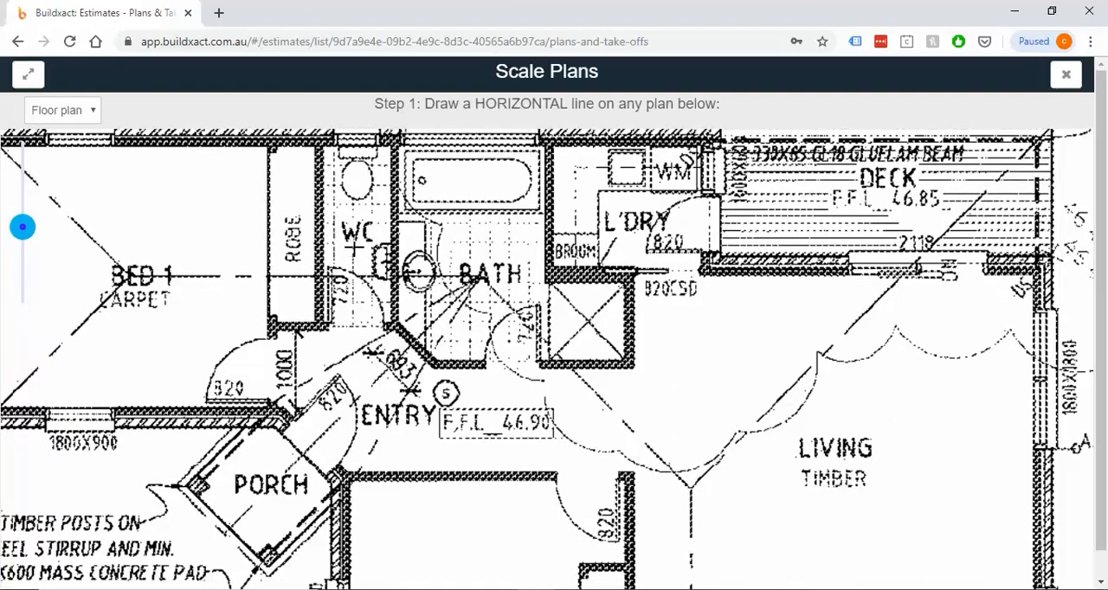
drag(329, 246, 359, 199)
drag(516, 381, 255, 147)
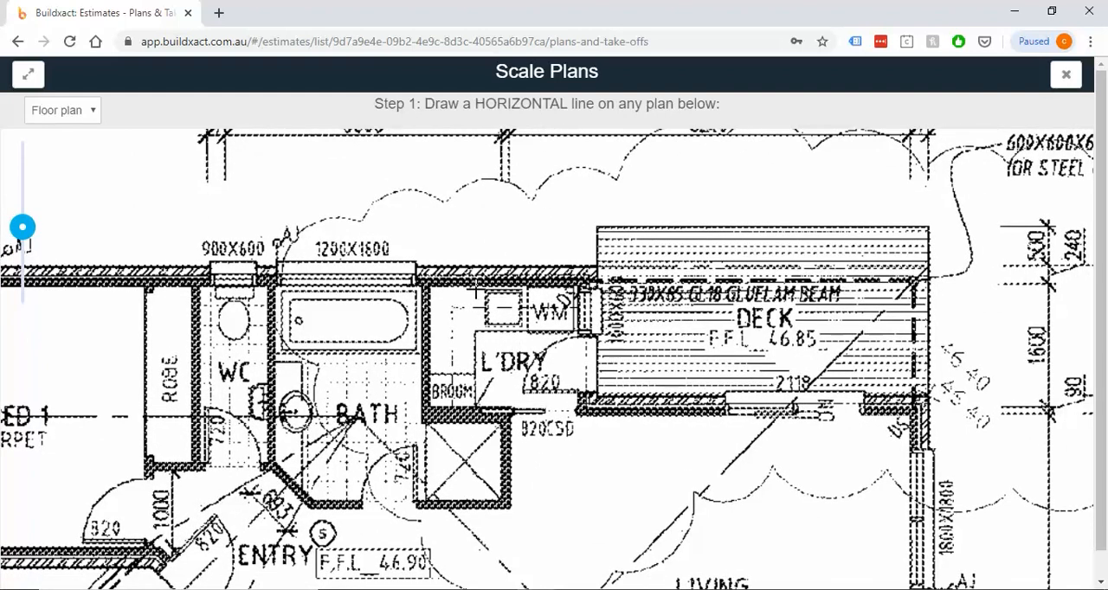
drag(381, 256, 592, 522)
drag(531, 425, 646, 511)
drag(349, 240, 488, 403)
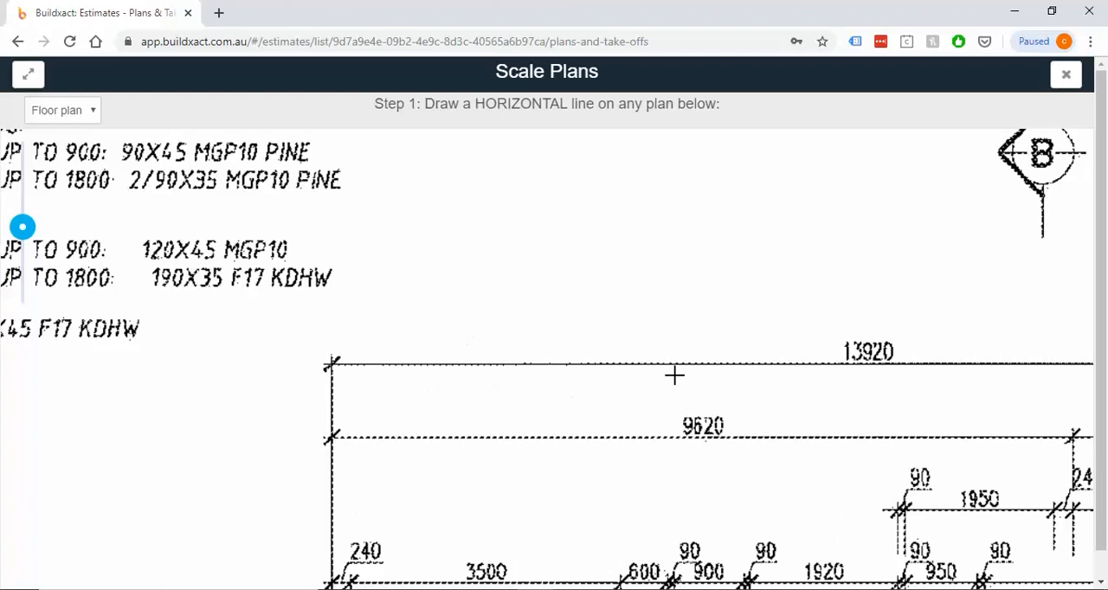
drag(373, 111, 725, 110)
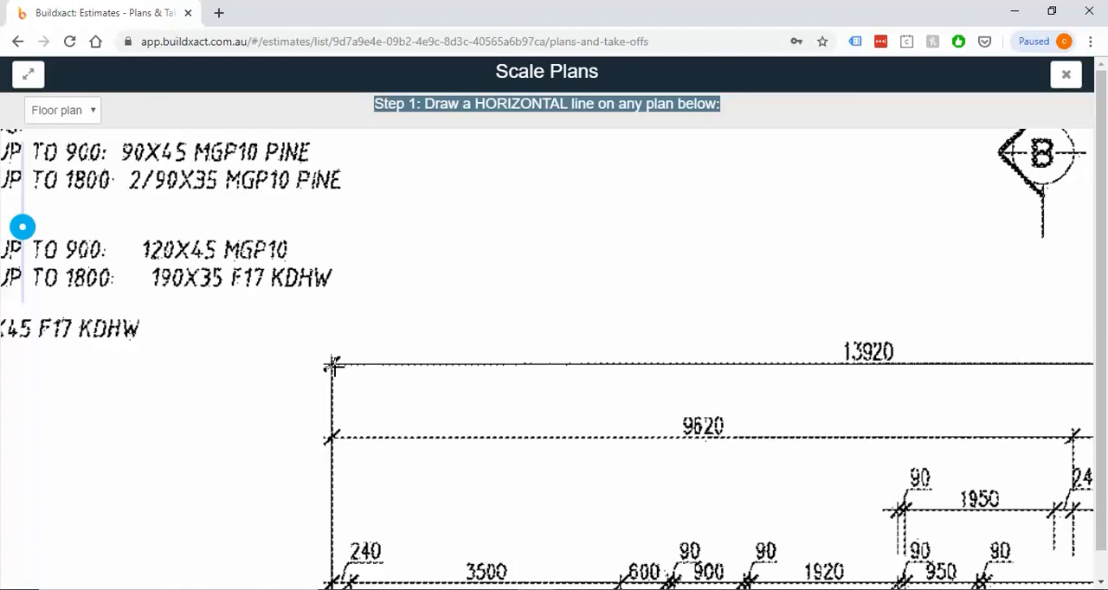
mouse_move(332, 364)
mouse_down()
mouse_move(339, 408)
mouse_move(594, 482)
mouse_move(660, 551)
mouse_move(860, 460)
mouse_move(1012, 320)
mouse_move(1047, 320)
mouse_up()
drag(716, 334, 737, 366)
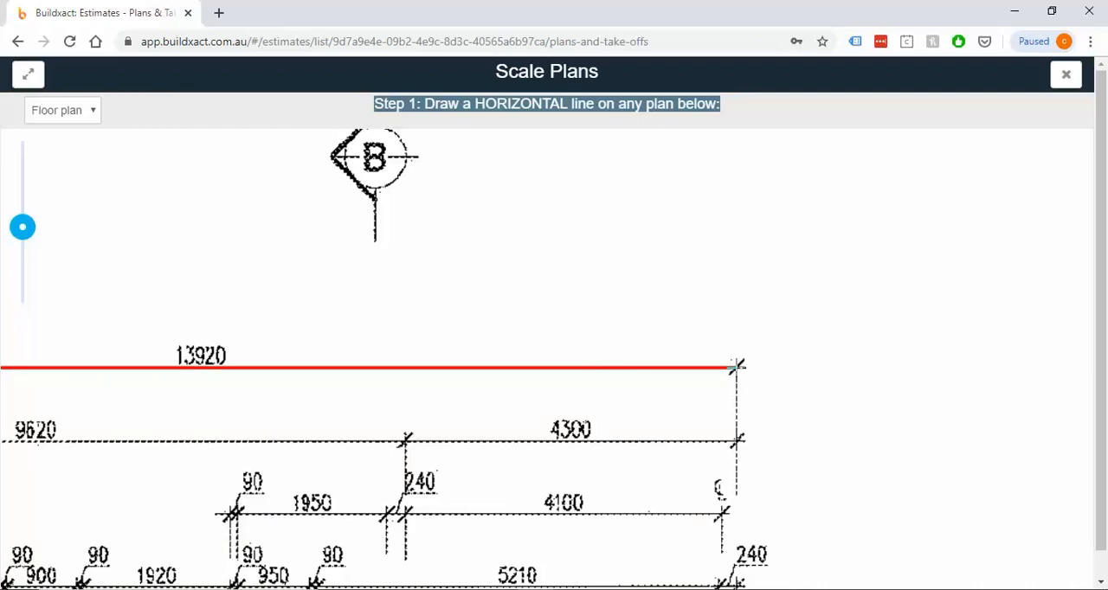
click(736, 366)
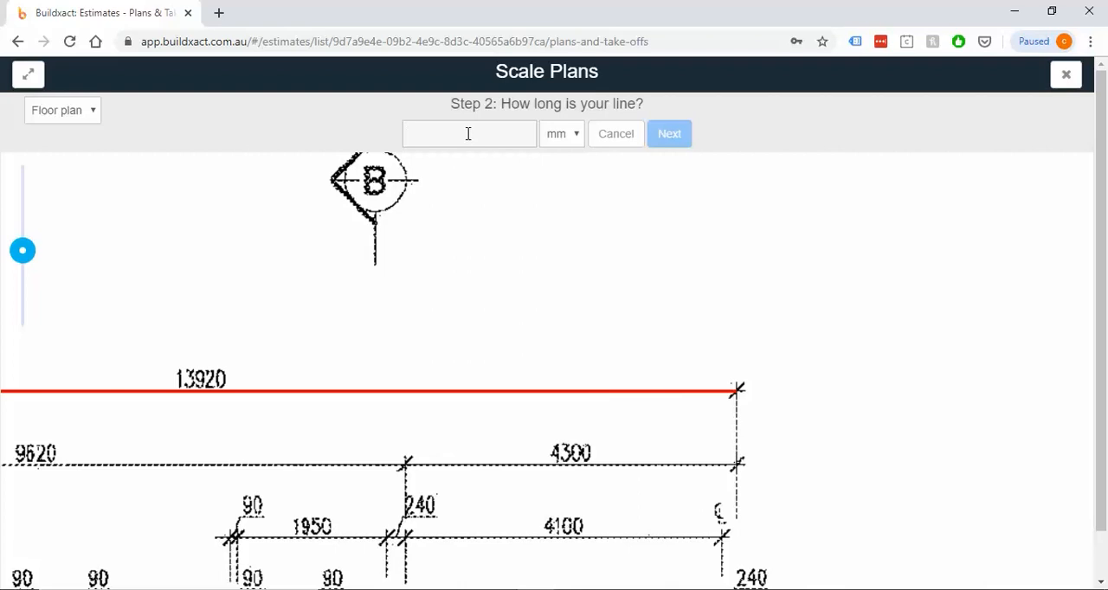
Set the horizontal scale line's length to 13920 mm and proceed to the vertical line stage
text(13920)
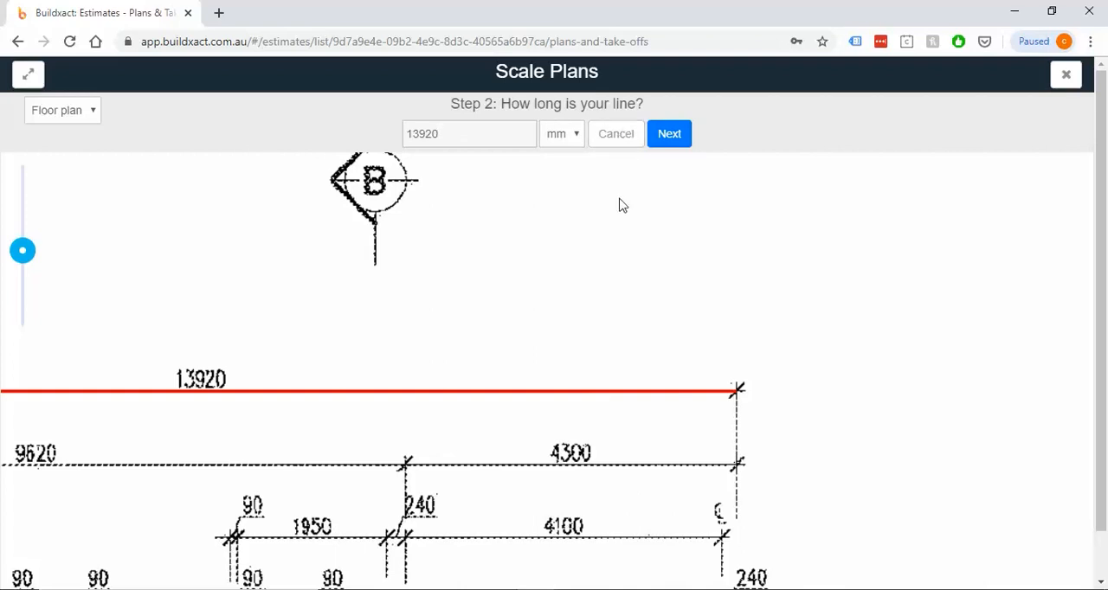
click(661, 142)
drag(439, 104, 764, 113)
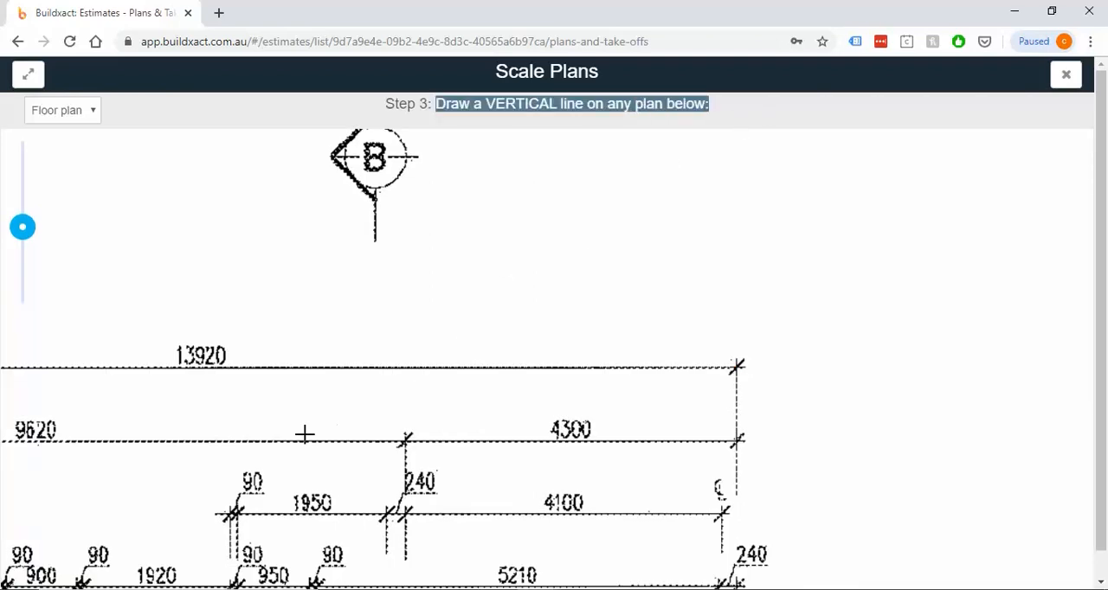
Draw the vertical scale line along the floor plan's overall 11260 dimension, from end to end
drag(237, 460, 525, 321)
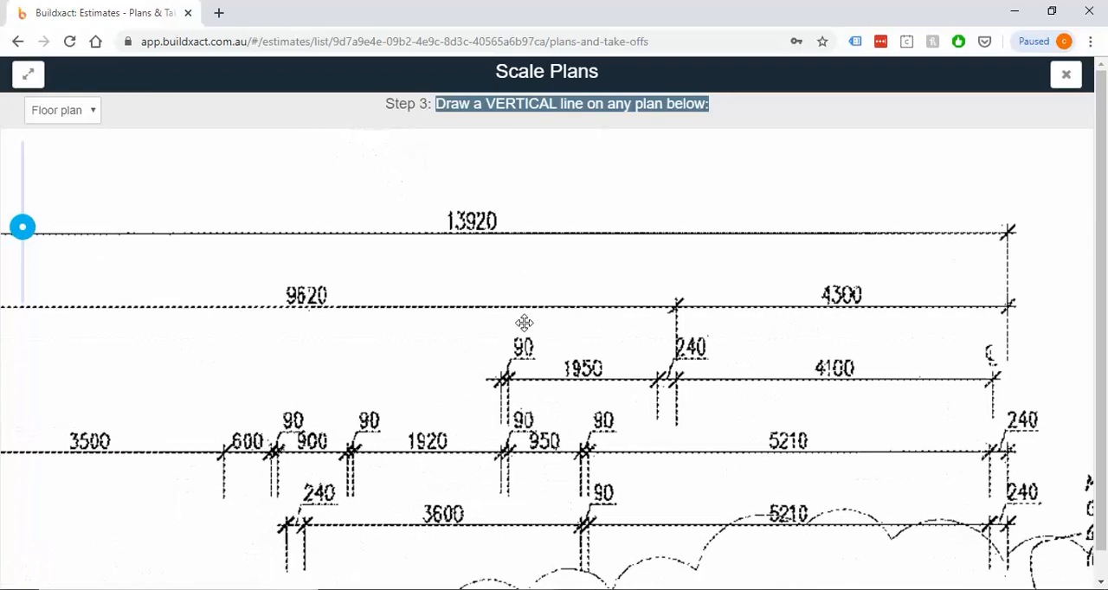
drag(277, 481, 698, 255)
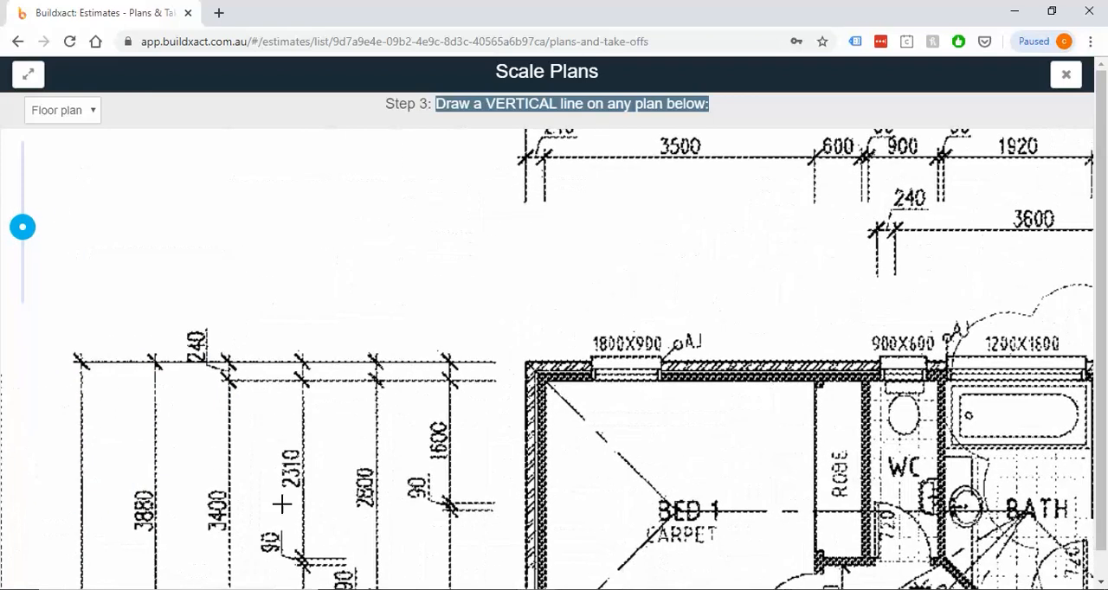
drag(277, 504, 572, 345)
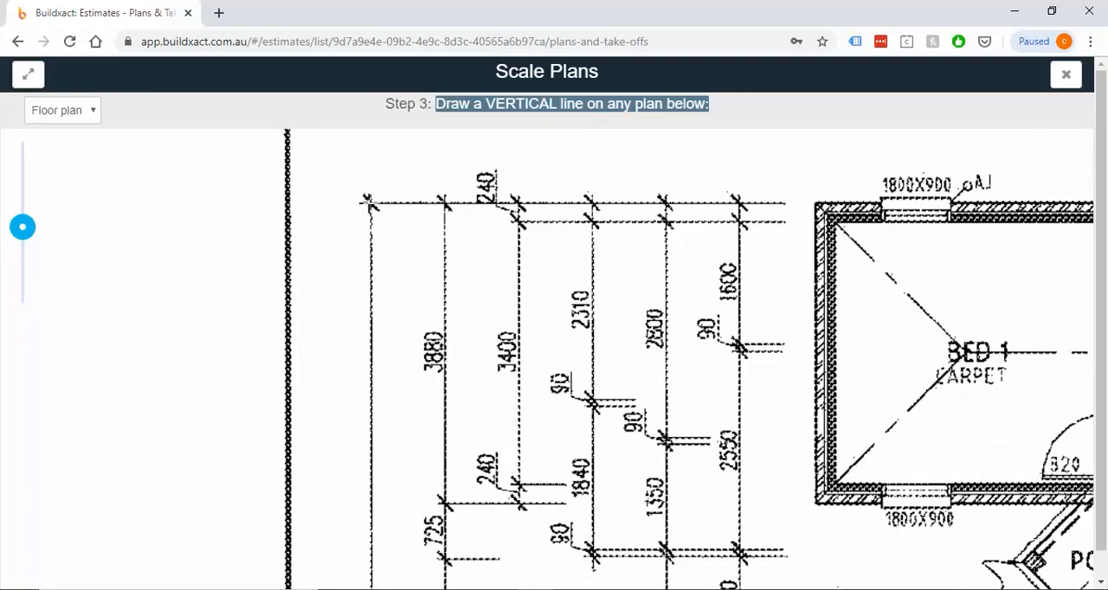
drag(369, 203, 363, 416)
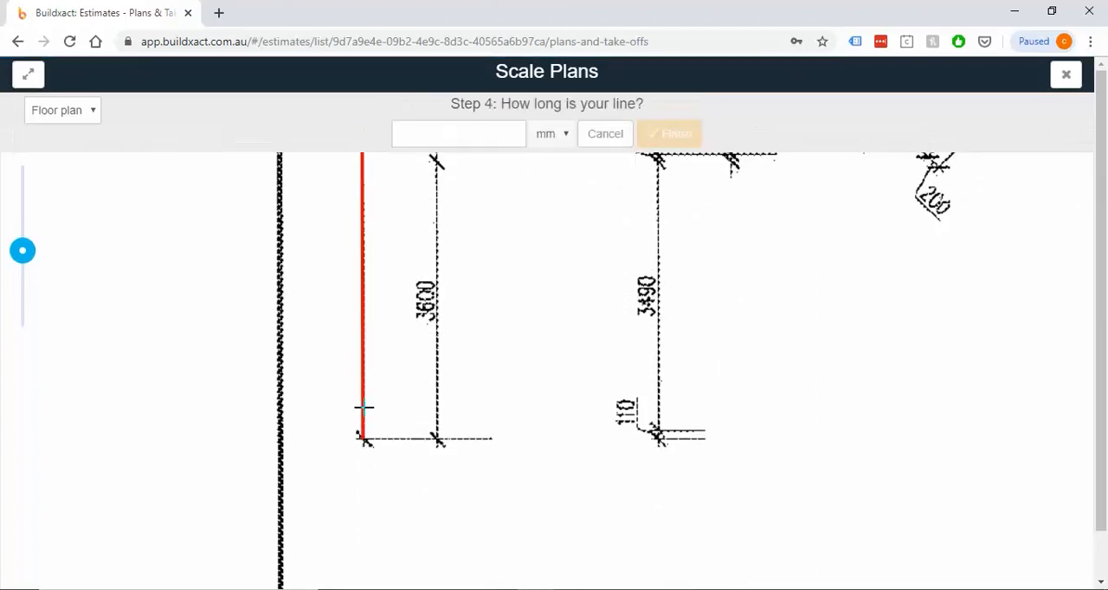
Set the vertical scale line's length to 11260 mm and finish scaling the plans
scroll(435, 272, up, 3)
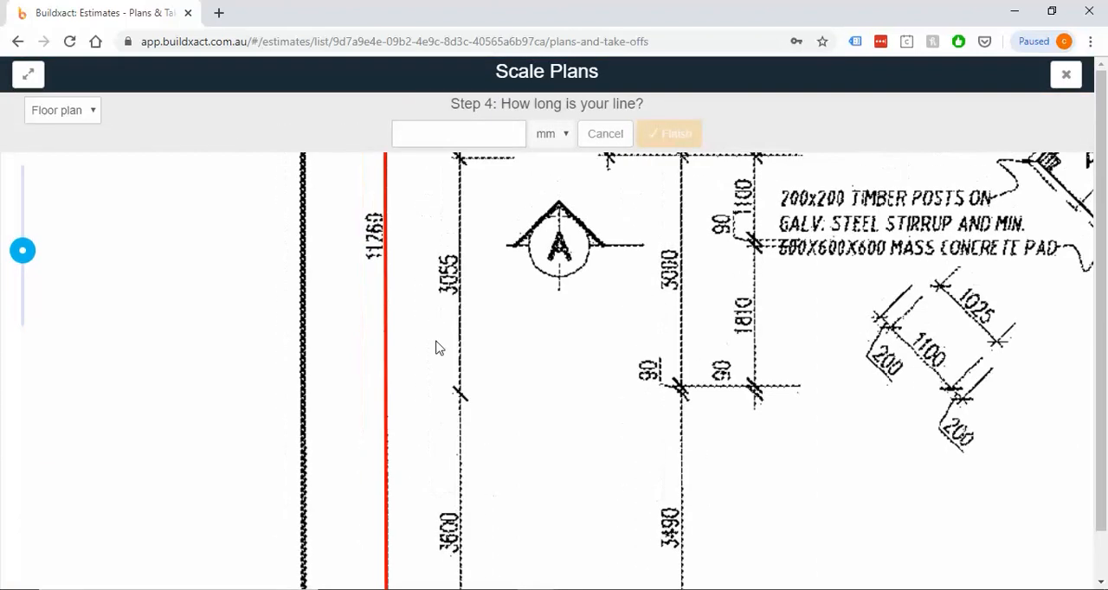
click(467, 130)
text(11260)
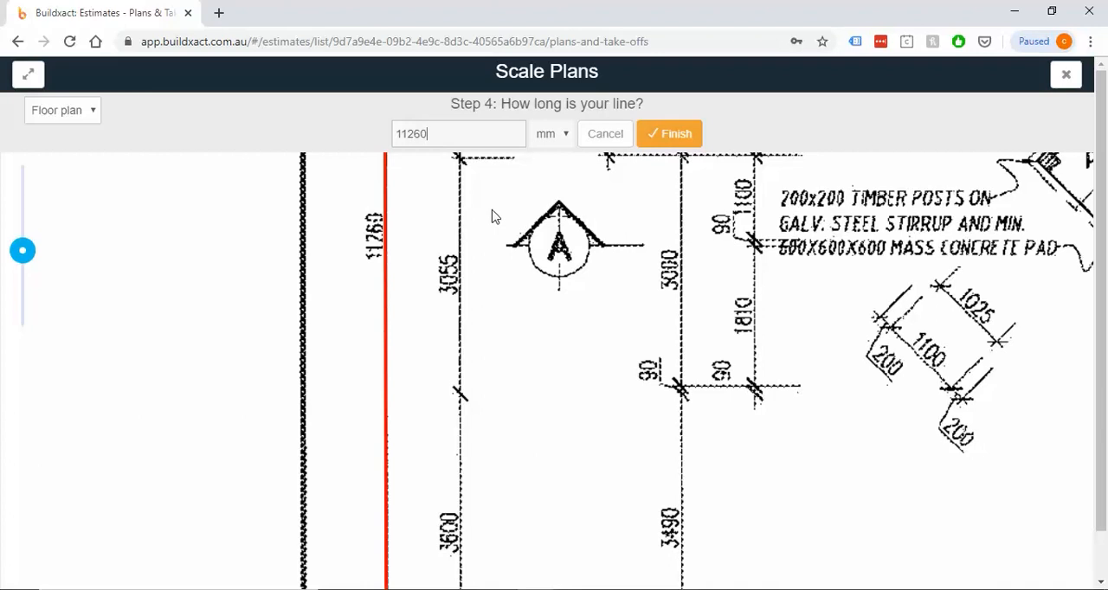
click(683, 133)
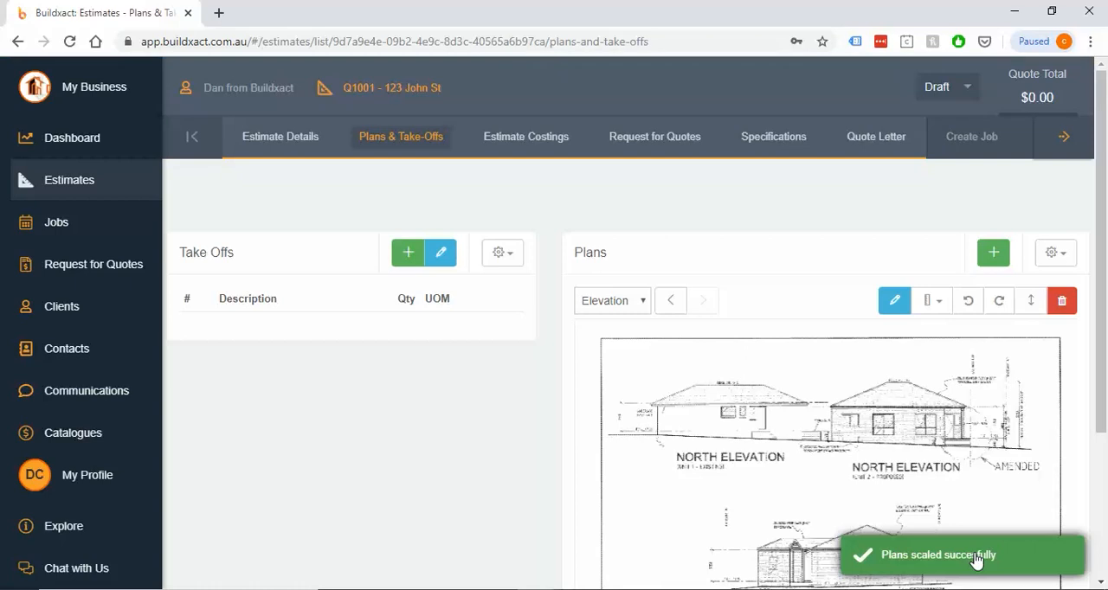
Review the Elevation plan's scaling options and the print options for plans and take-off drawings, and leave without printing
click(940, 305)
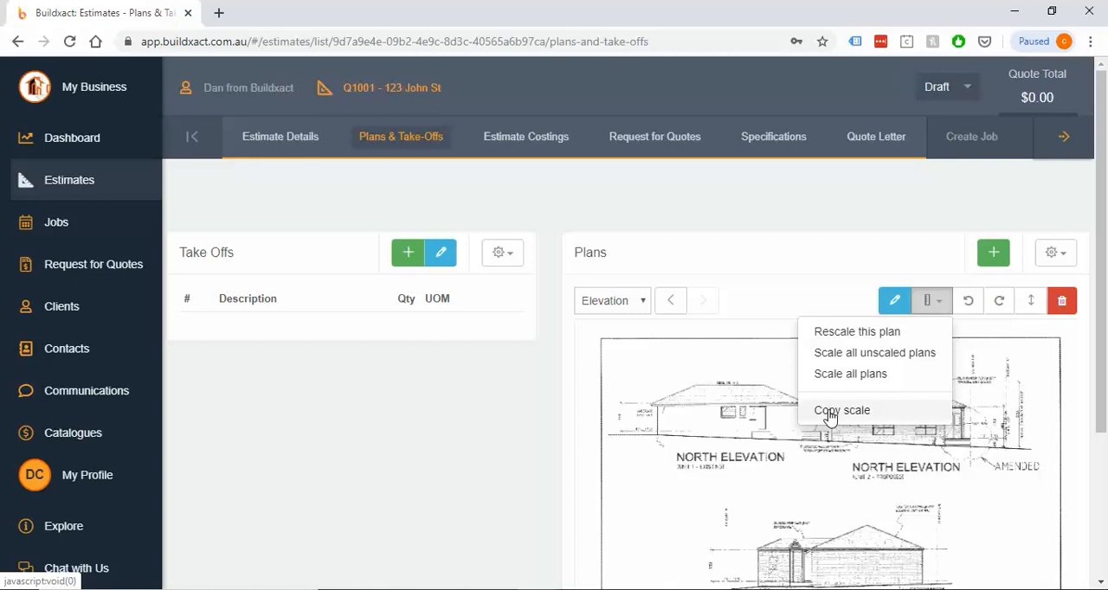
click(924, 305)
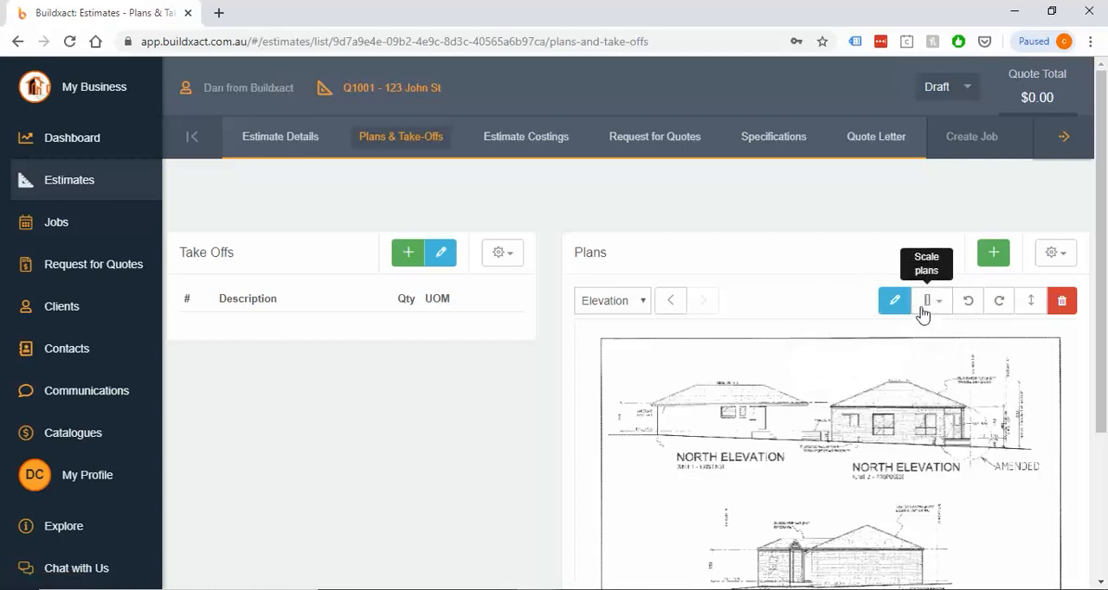
click(1063, 256)
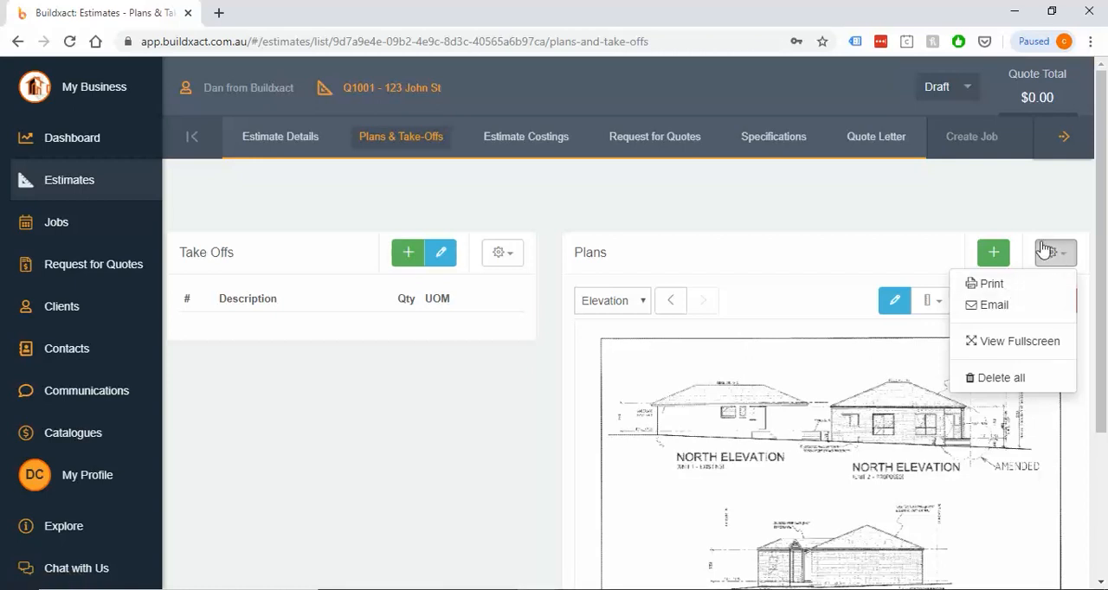
click(992, 285)
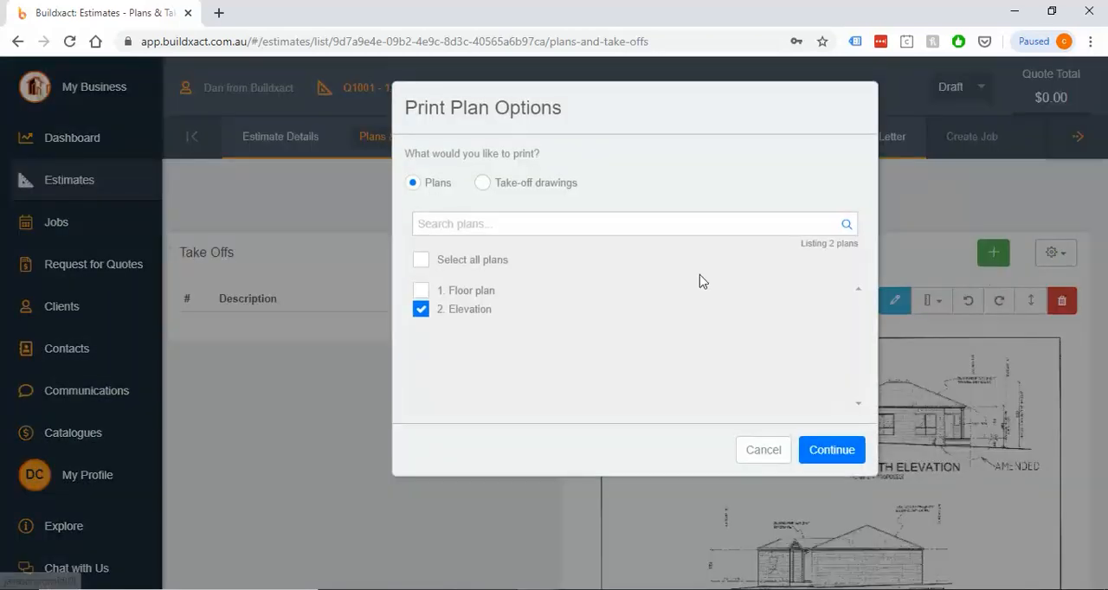
click(537, 185)
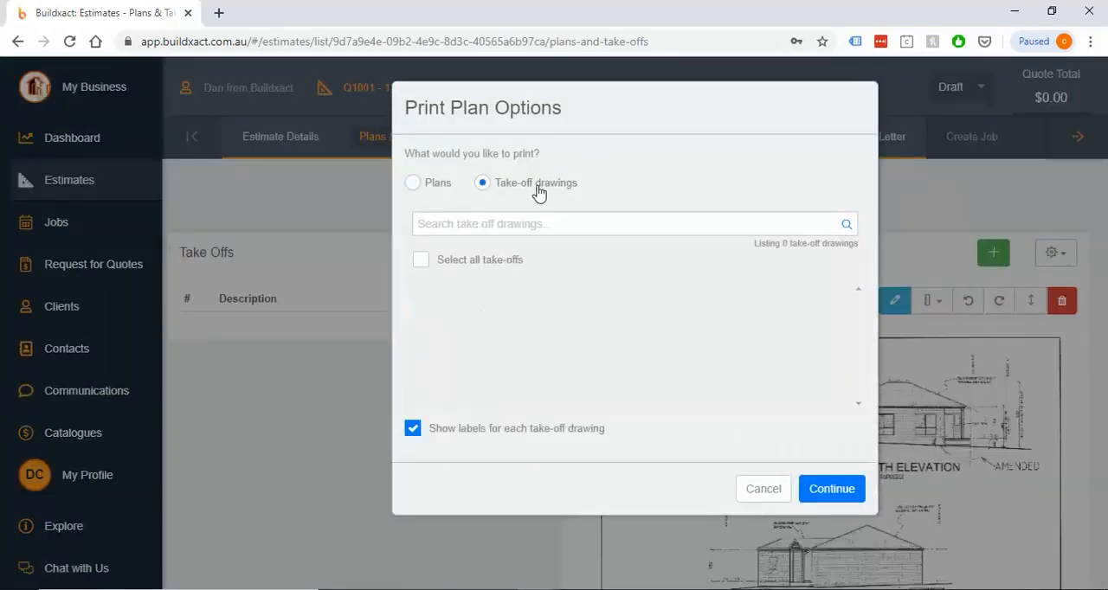
click(430, 192)
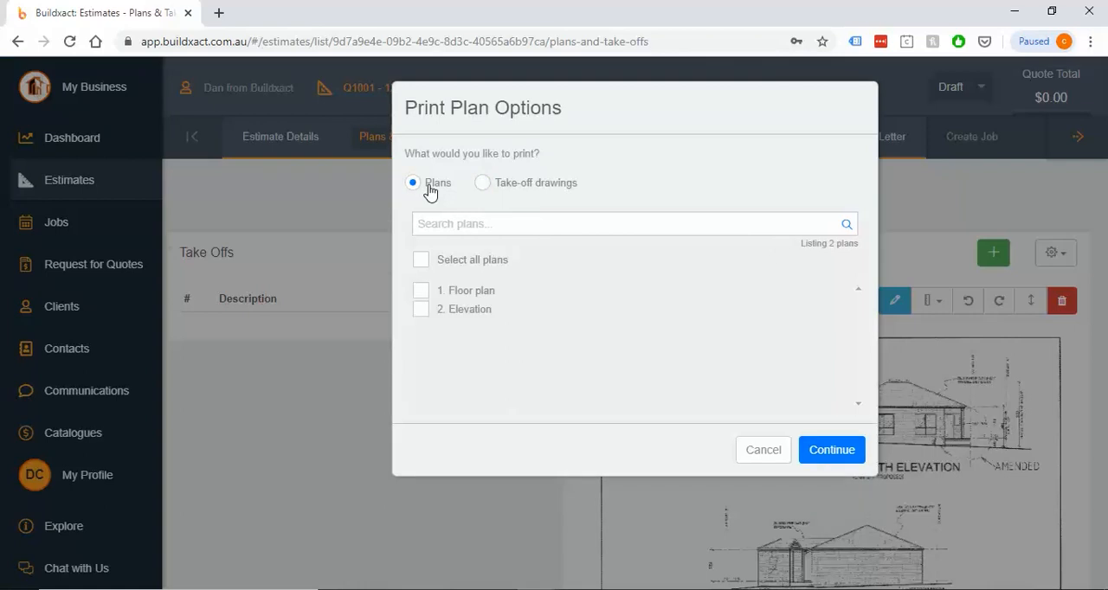
click(765, 450)
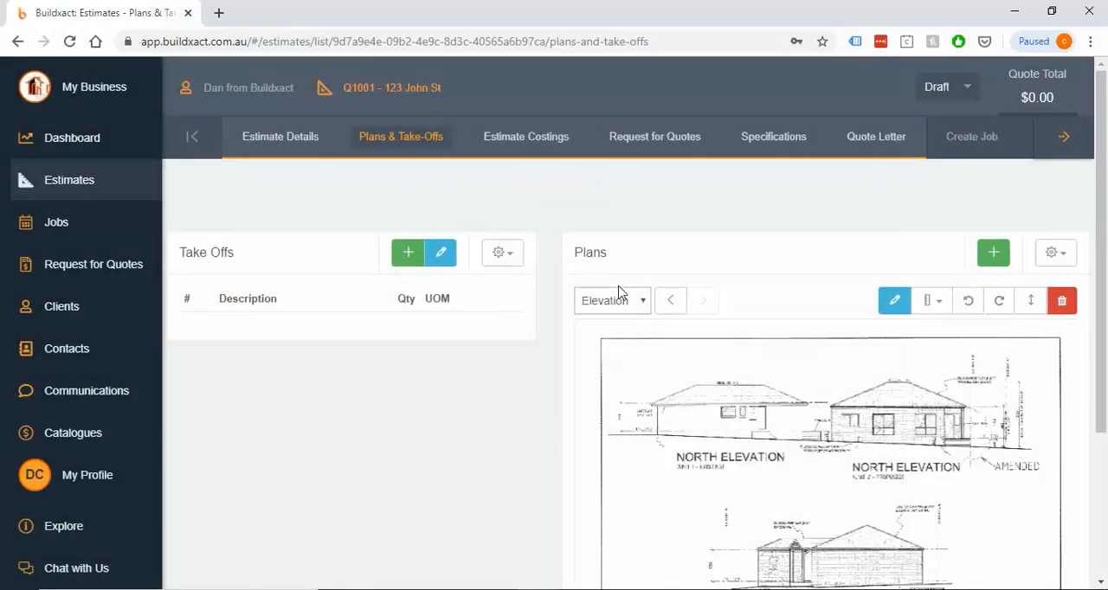